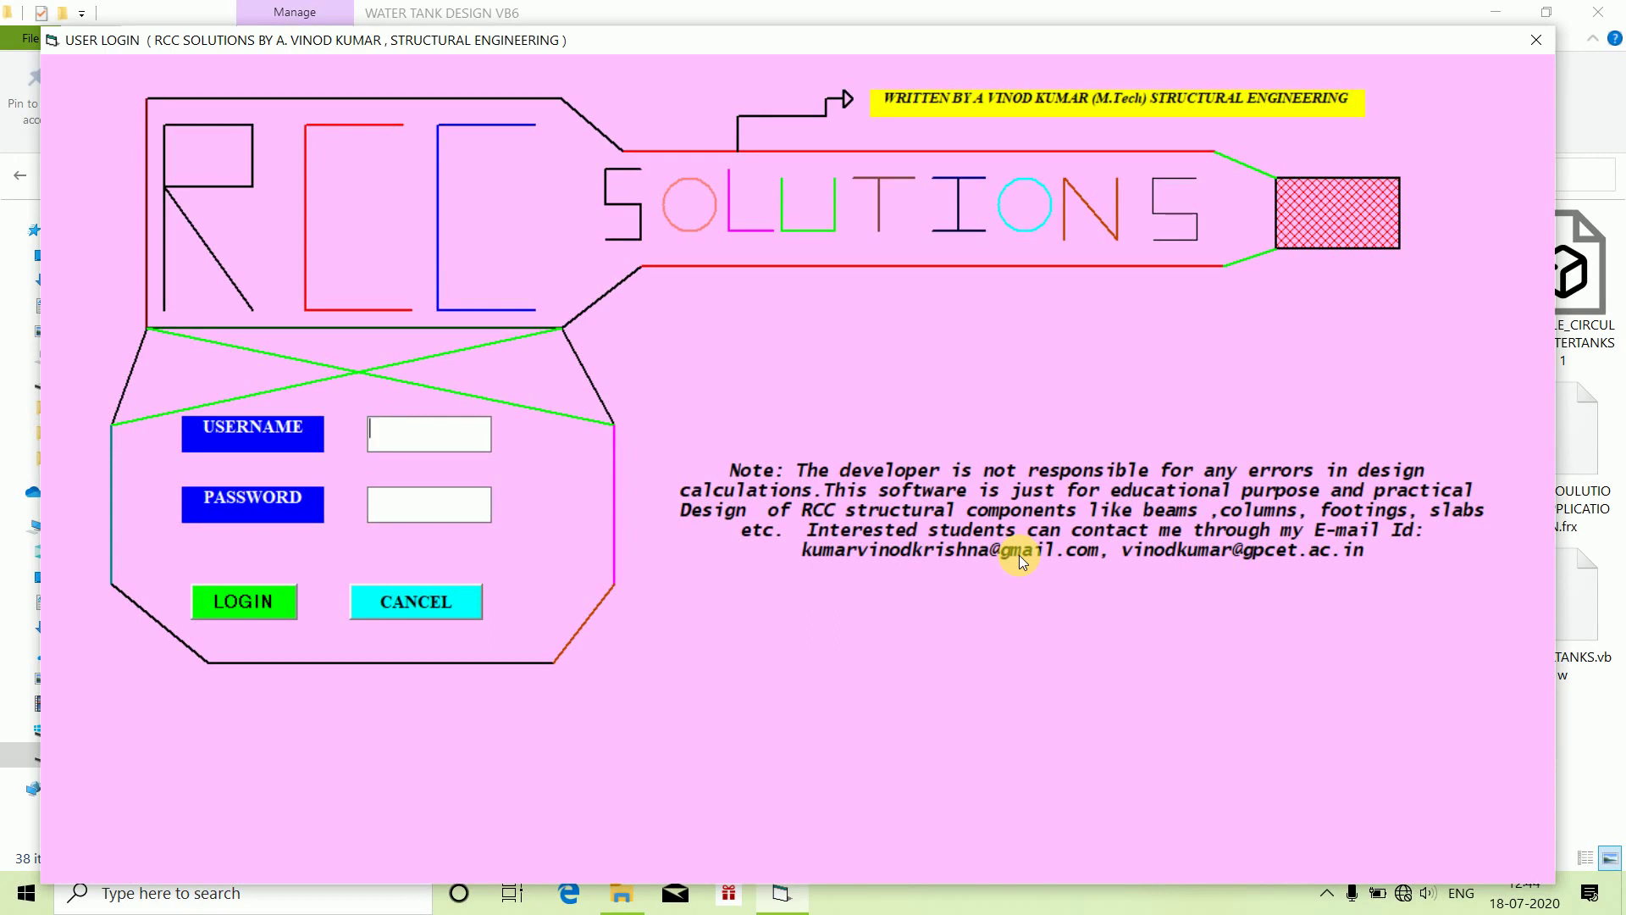
Sign in to RCC Solutions with the admin username and the account password.
text(admin)
click(373, 504)
text(***********)
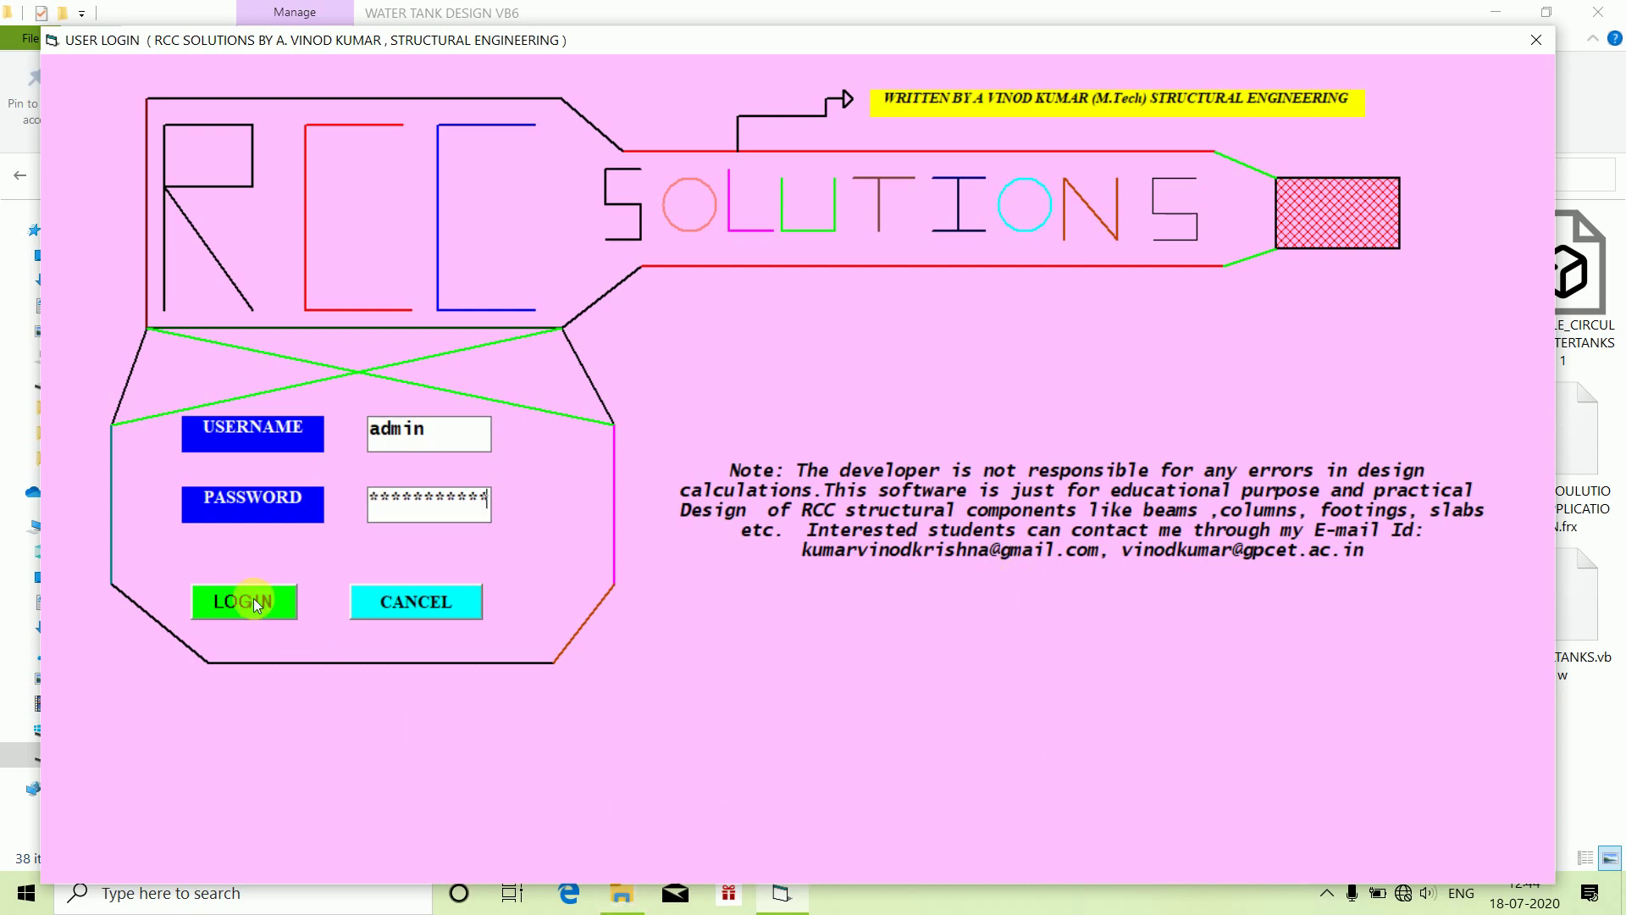
click(254, 602)
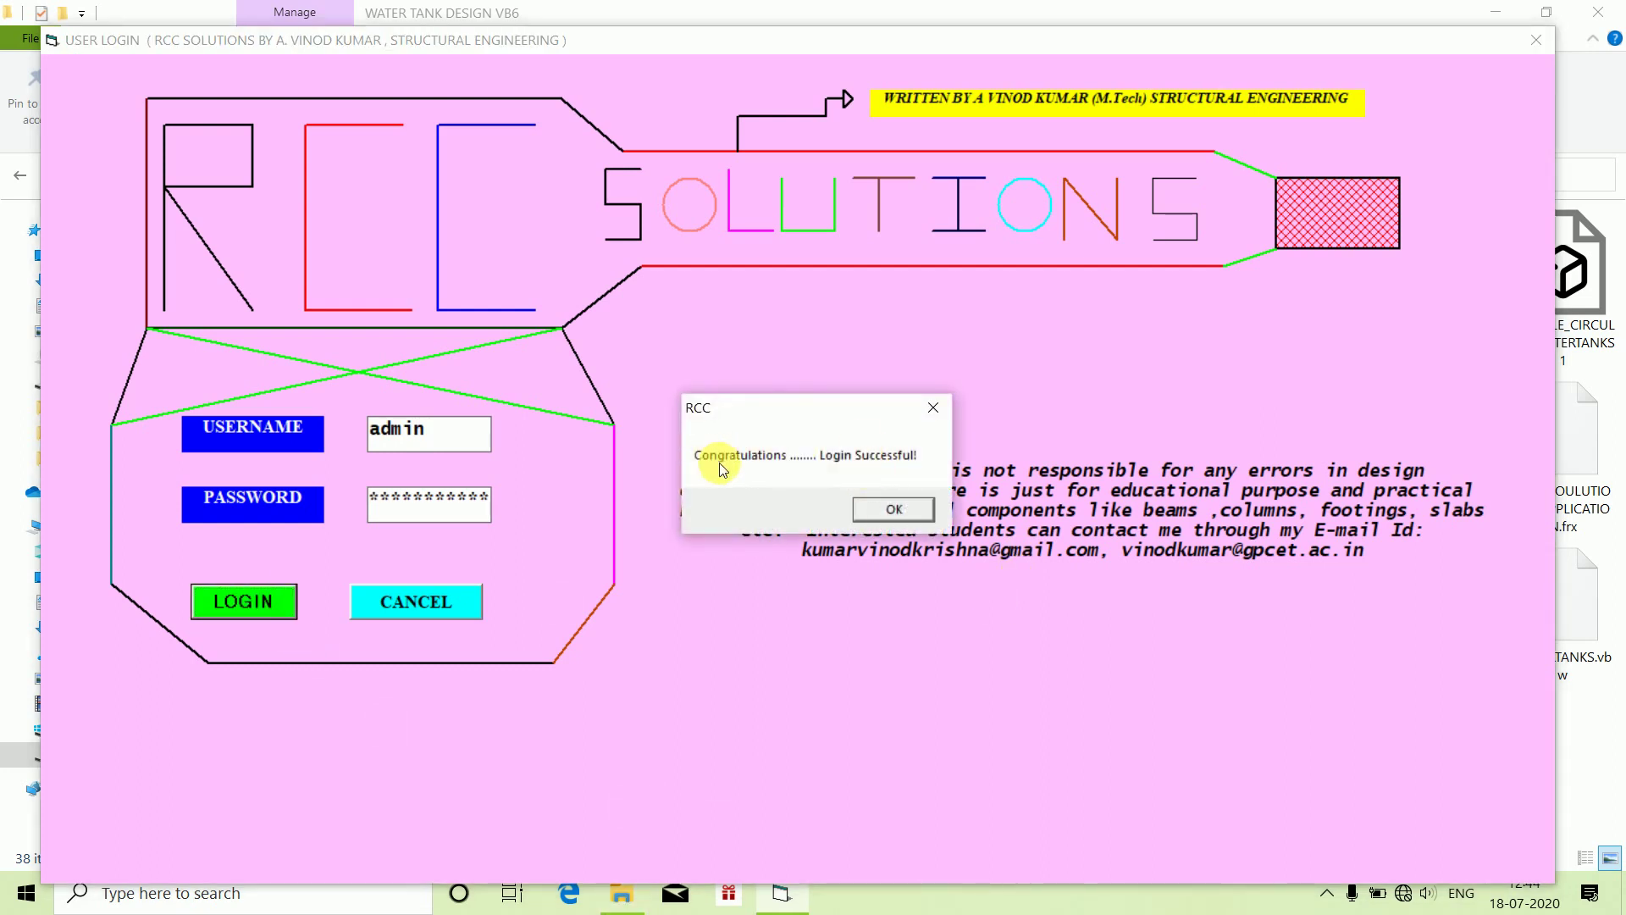
Dismiss the Login Successful message and open Circular Column under Column Design.
click(890, 507)
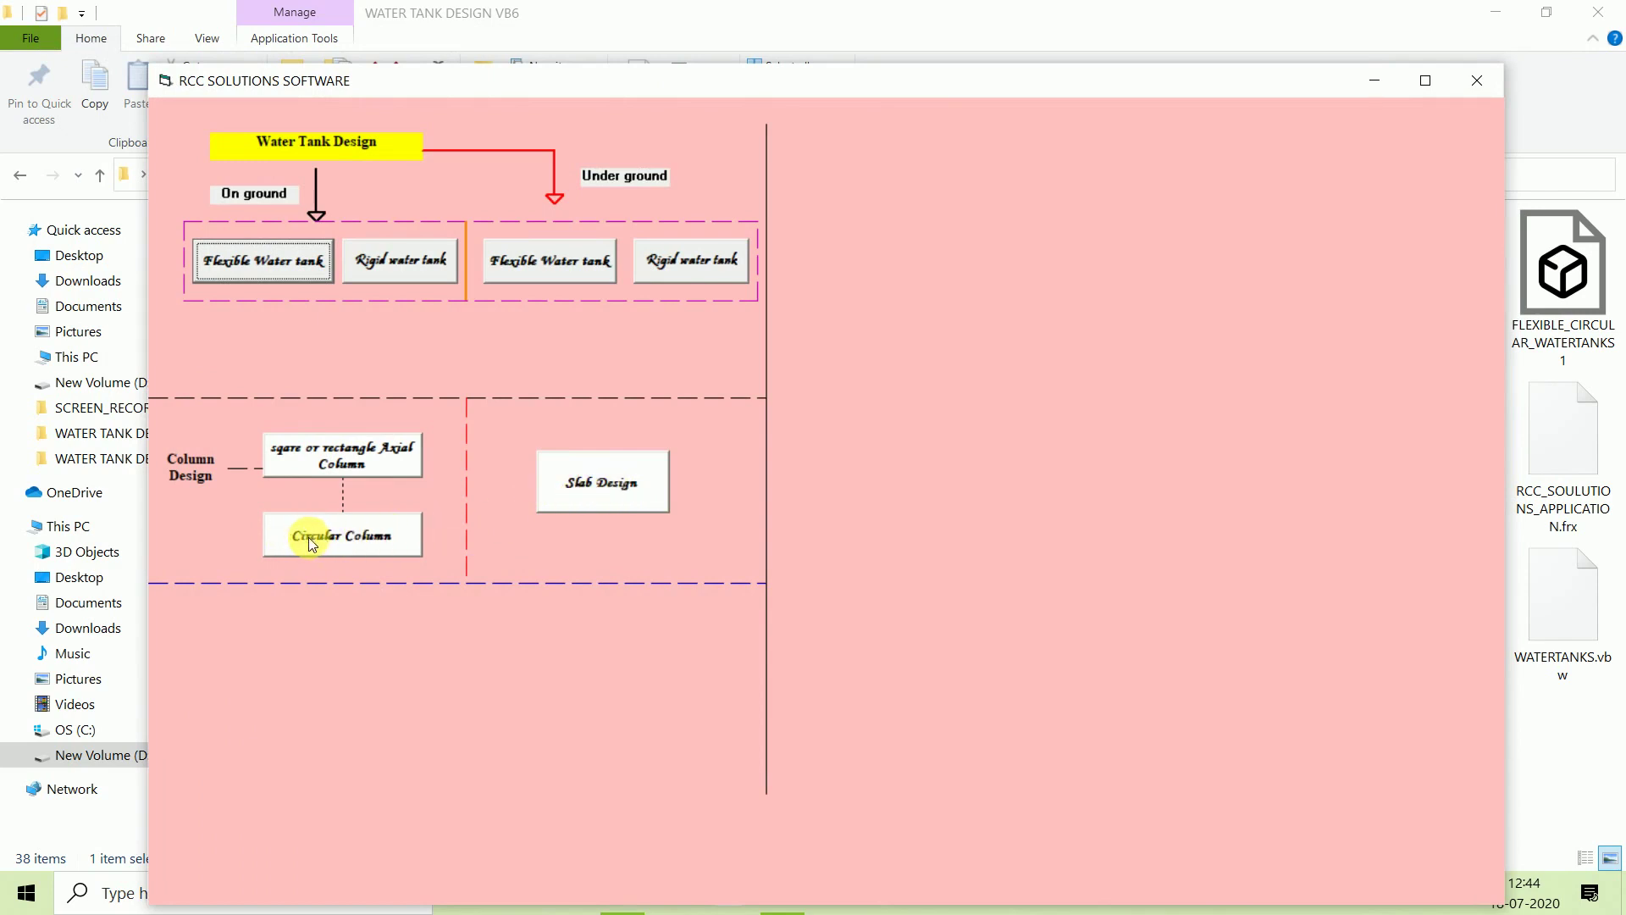
click(330, 536)
Enter concrete grade 20, steel 415, 12 mm main bars, 8 mm ties and 3.0 m length.
drag(1140, 114, 1122, 74)
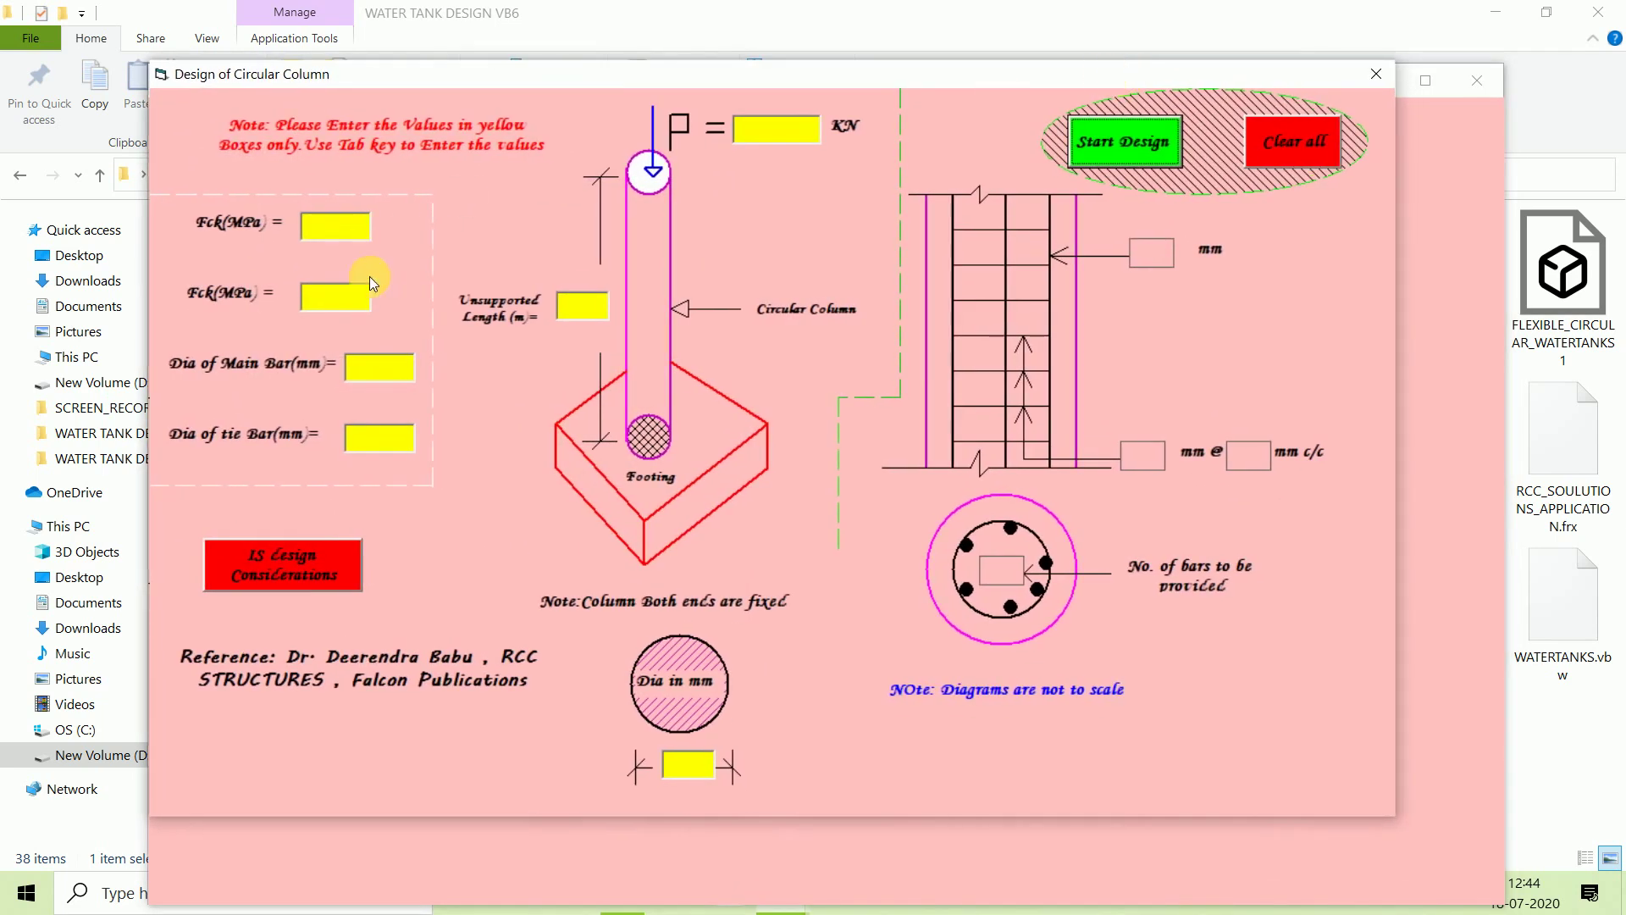
click(337, 235)
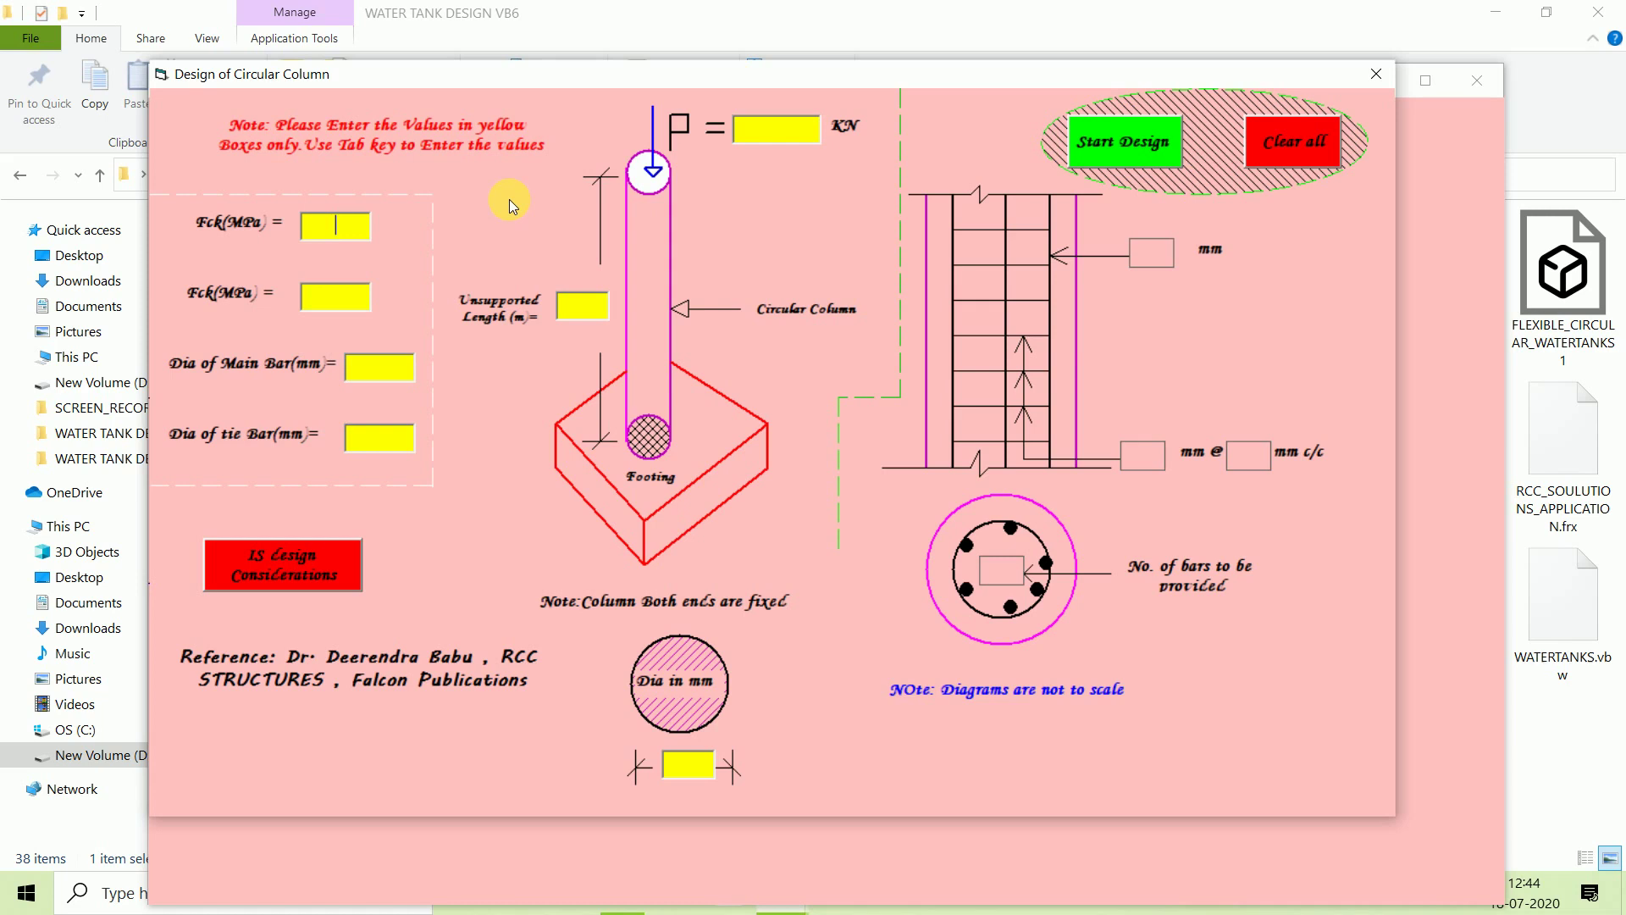
text(20)
text(415)
text(12)
key(Tab)
text(8)
text(3.)
text(0)
Enter the 1200 kN axial load and the 400 mm column diameter.
key(Tab)
text(1200)
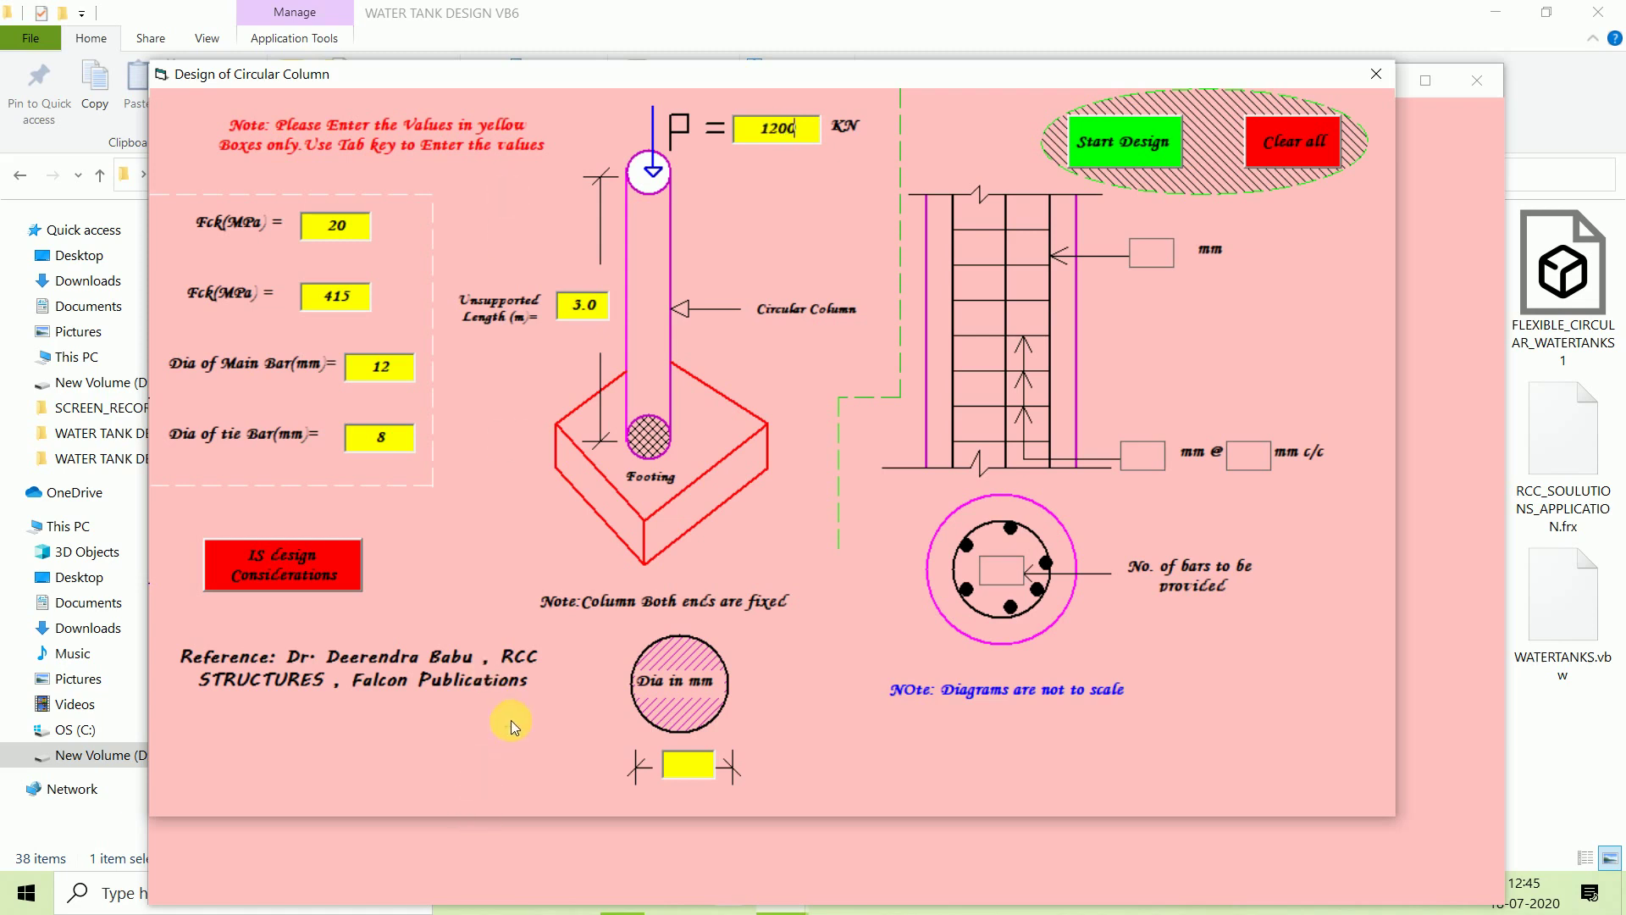
click(687, 764)
text(400)
Show the IS 456-2000 Clause 26.5.3 design requirements for column reinforcement and tie spacing.
click(271, 573)
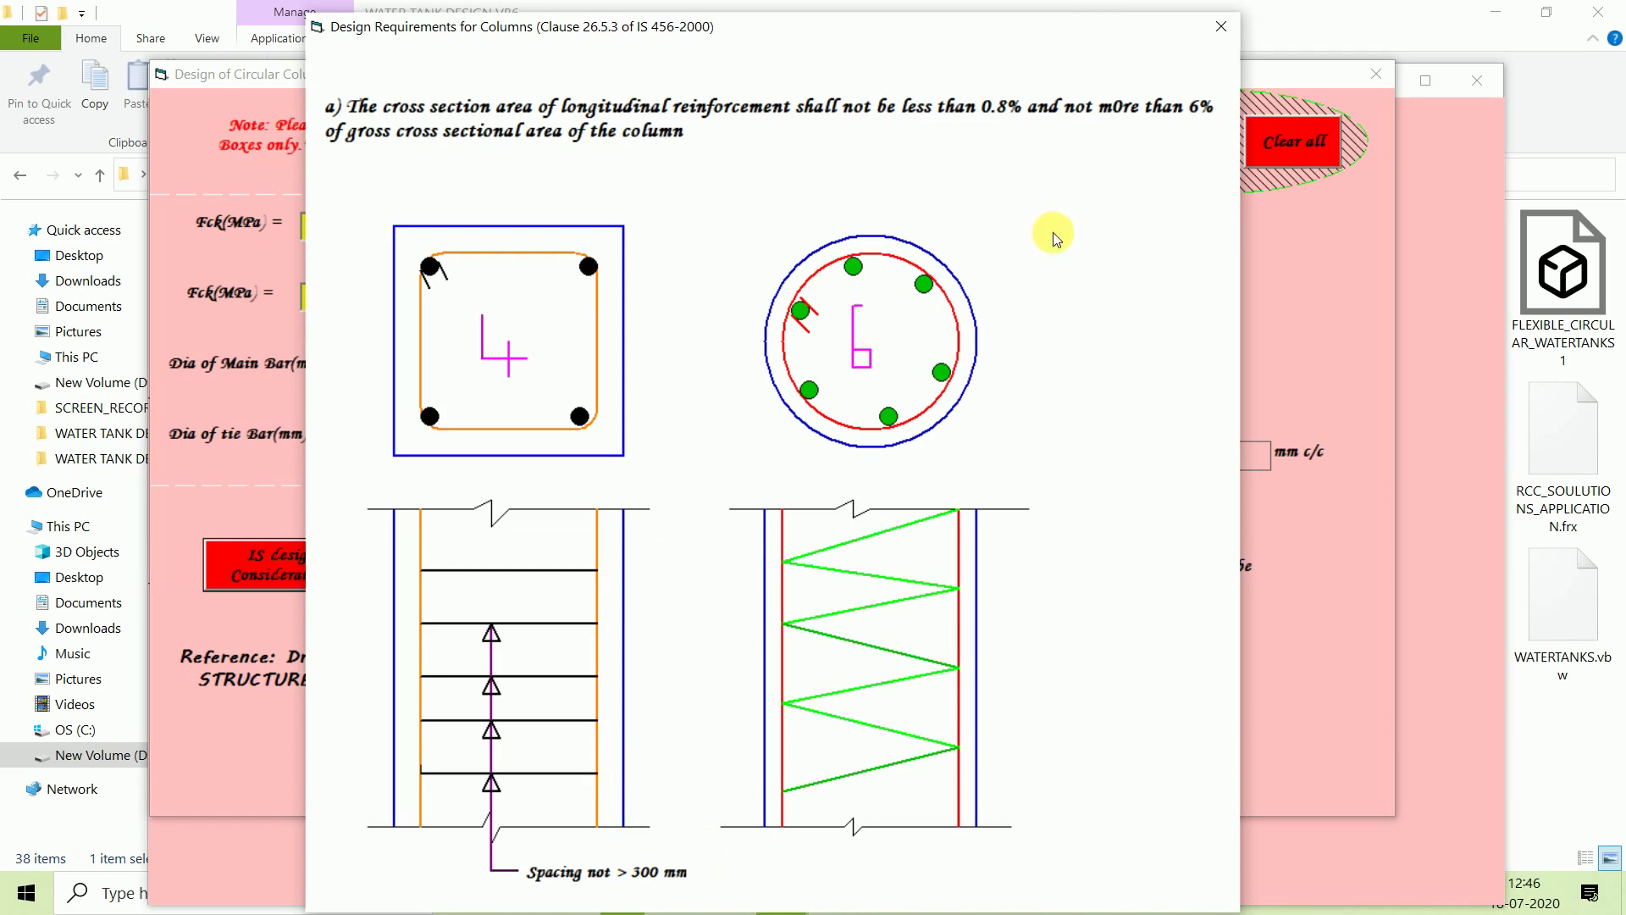
Close the requirements and run the design, getting 26 bars of 12 mm with 8 mm ties at 192 mm c/c.
click(1221, 32)
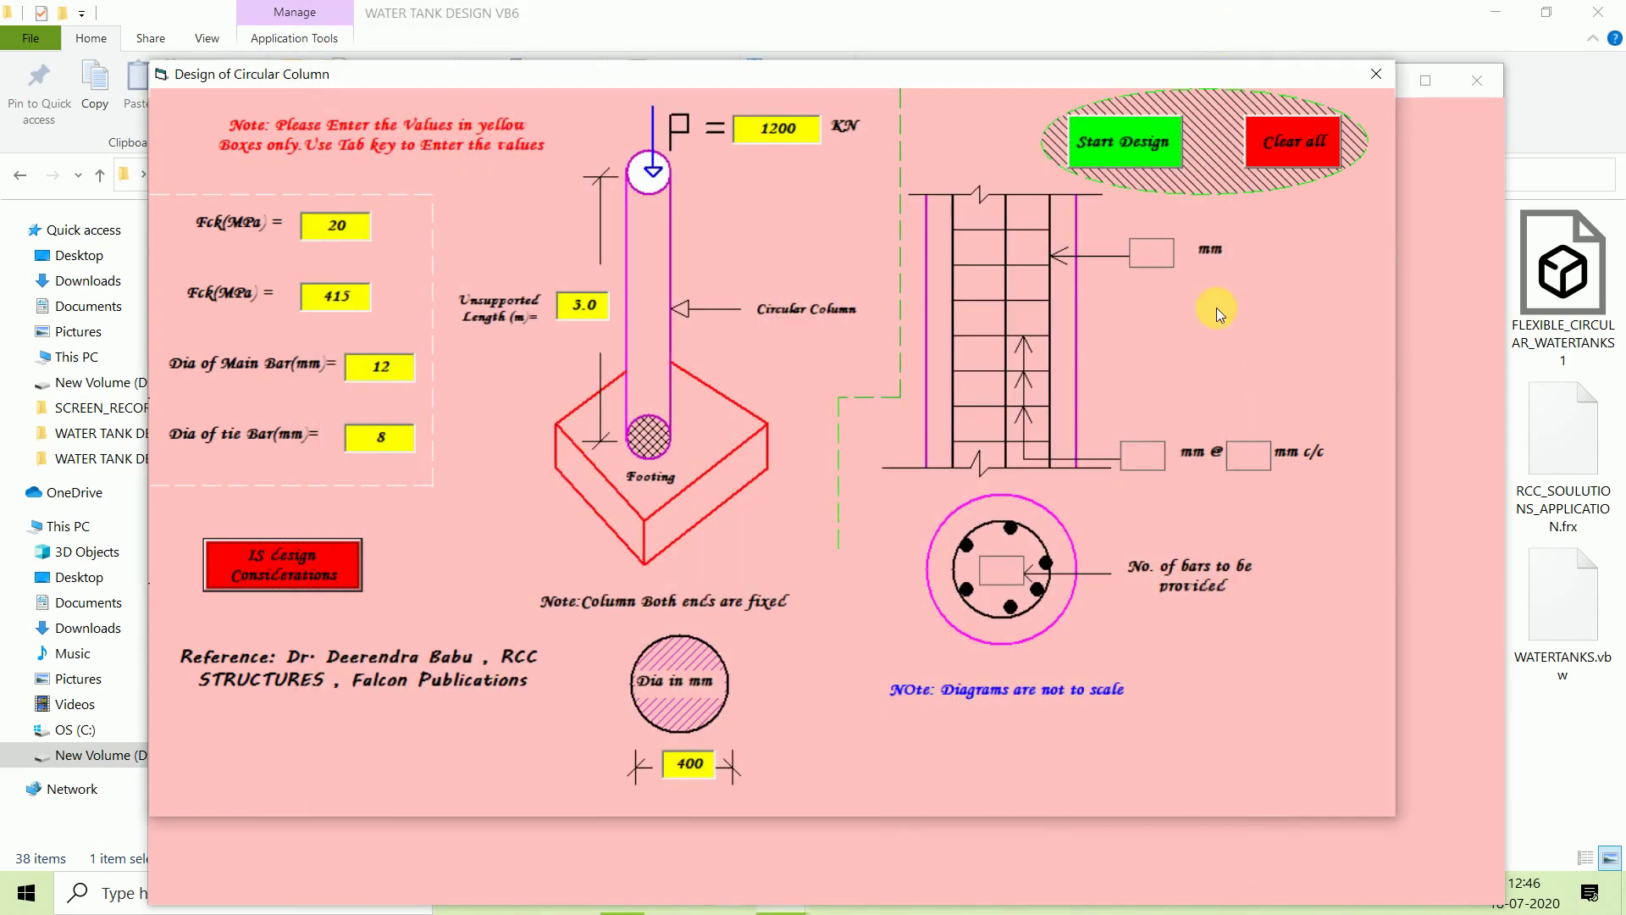
click(1125, 145)
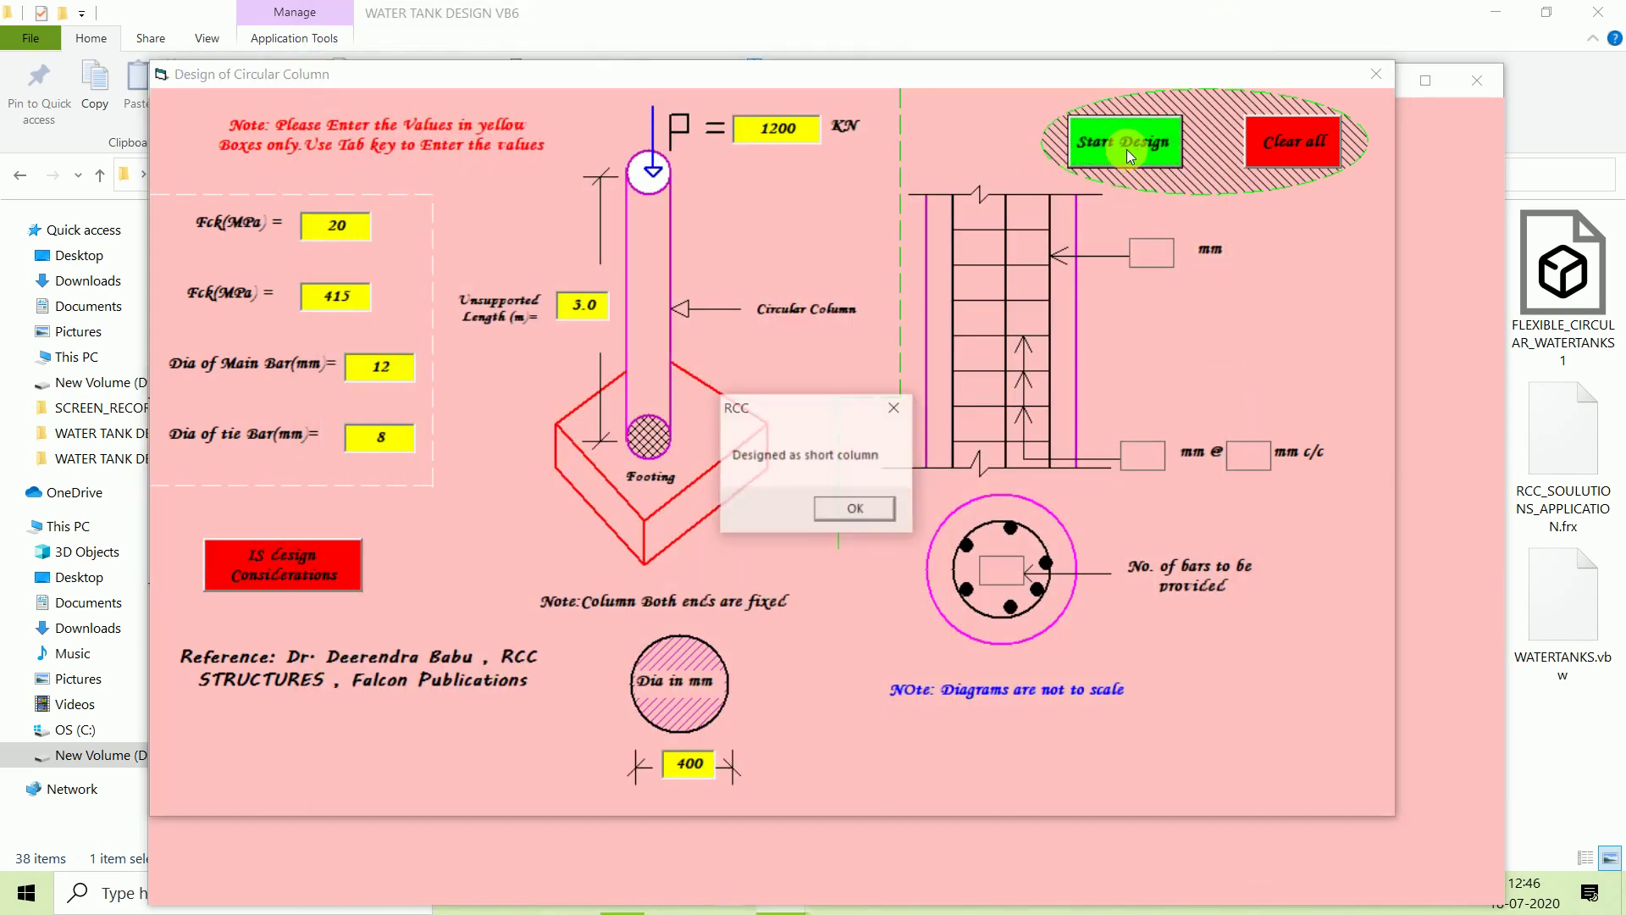
click(847, 512)
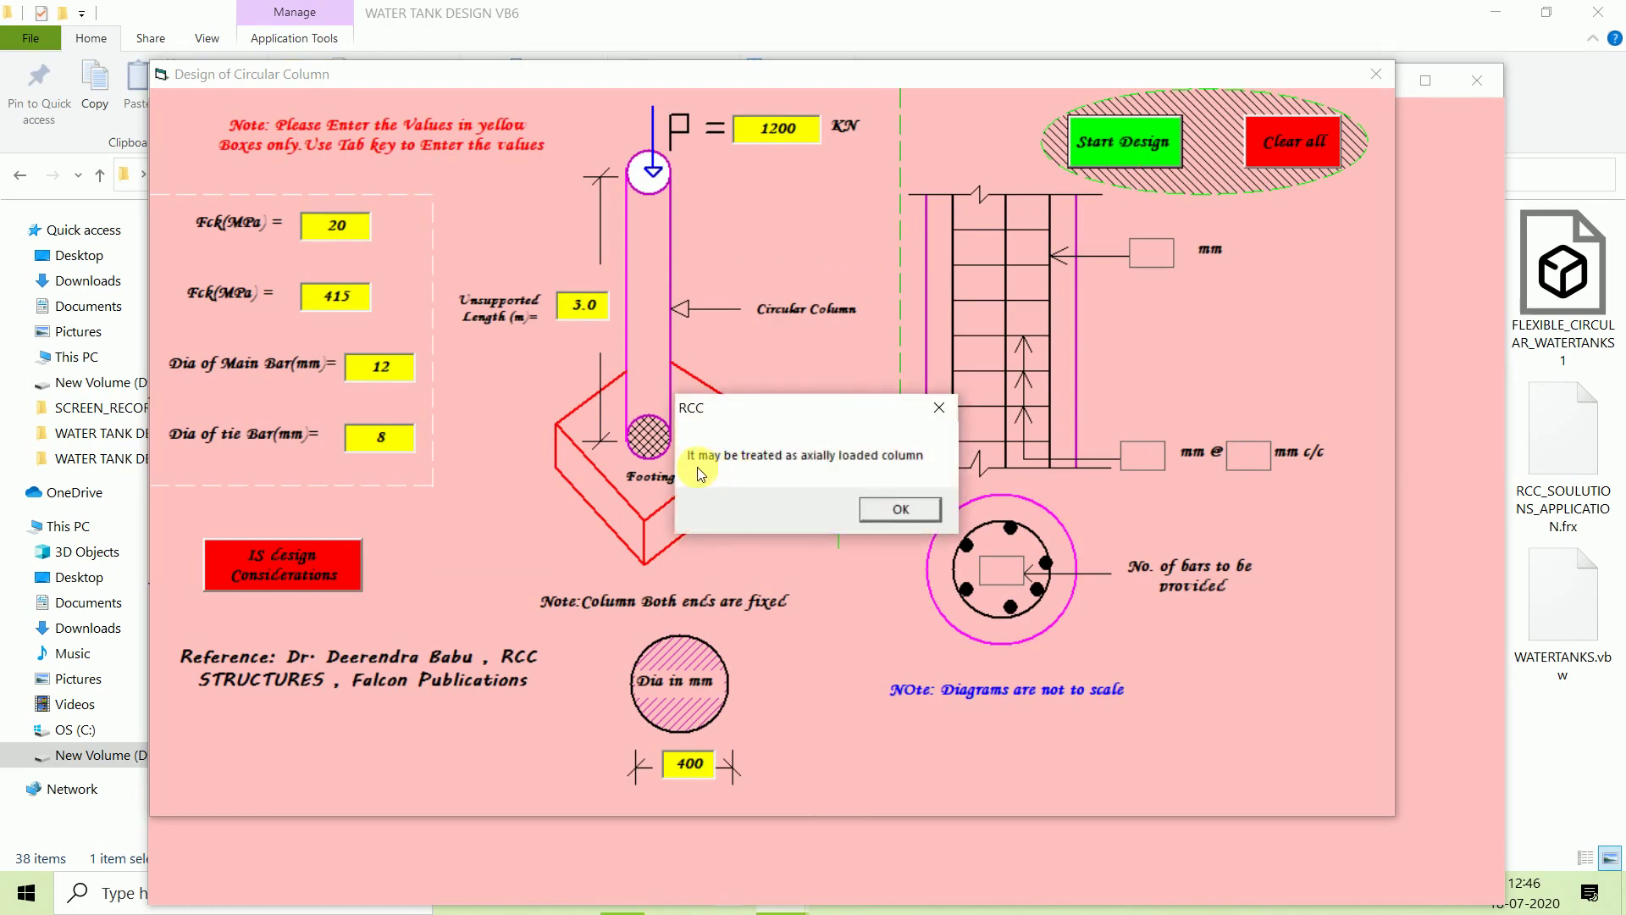
click(891, 506)
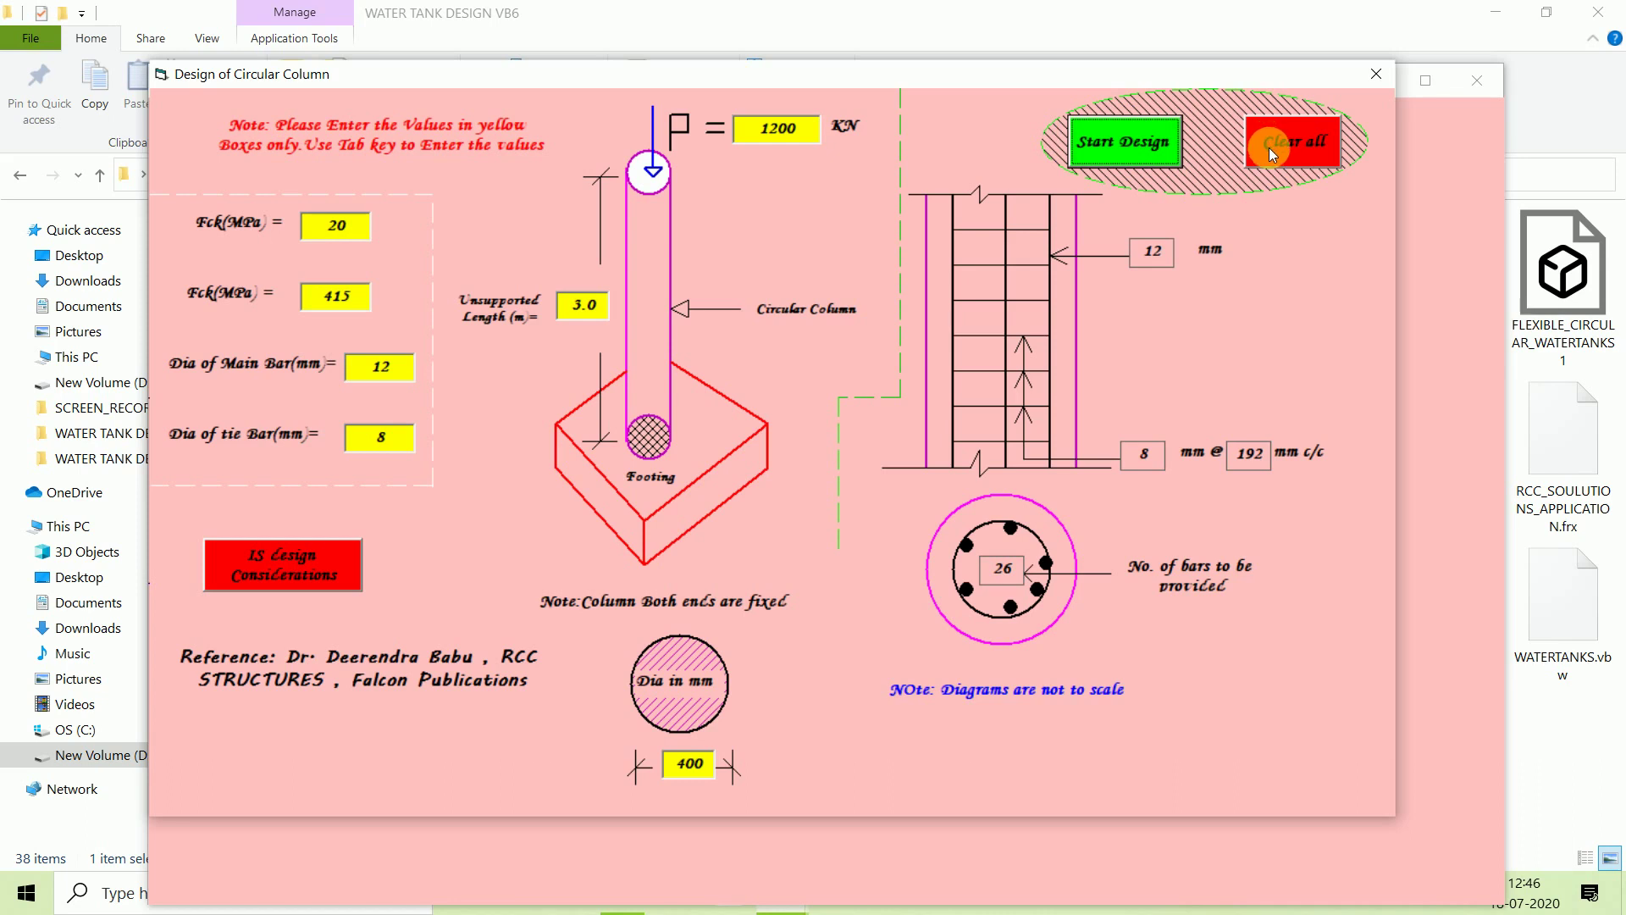
Clear all inputs and re-enter concrete grade 20 and steel grade 415.
click(1294, 147)
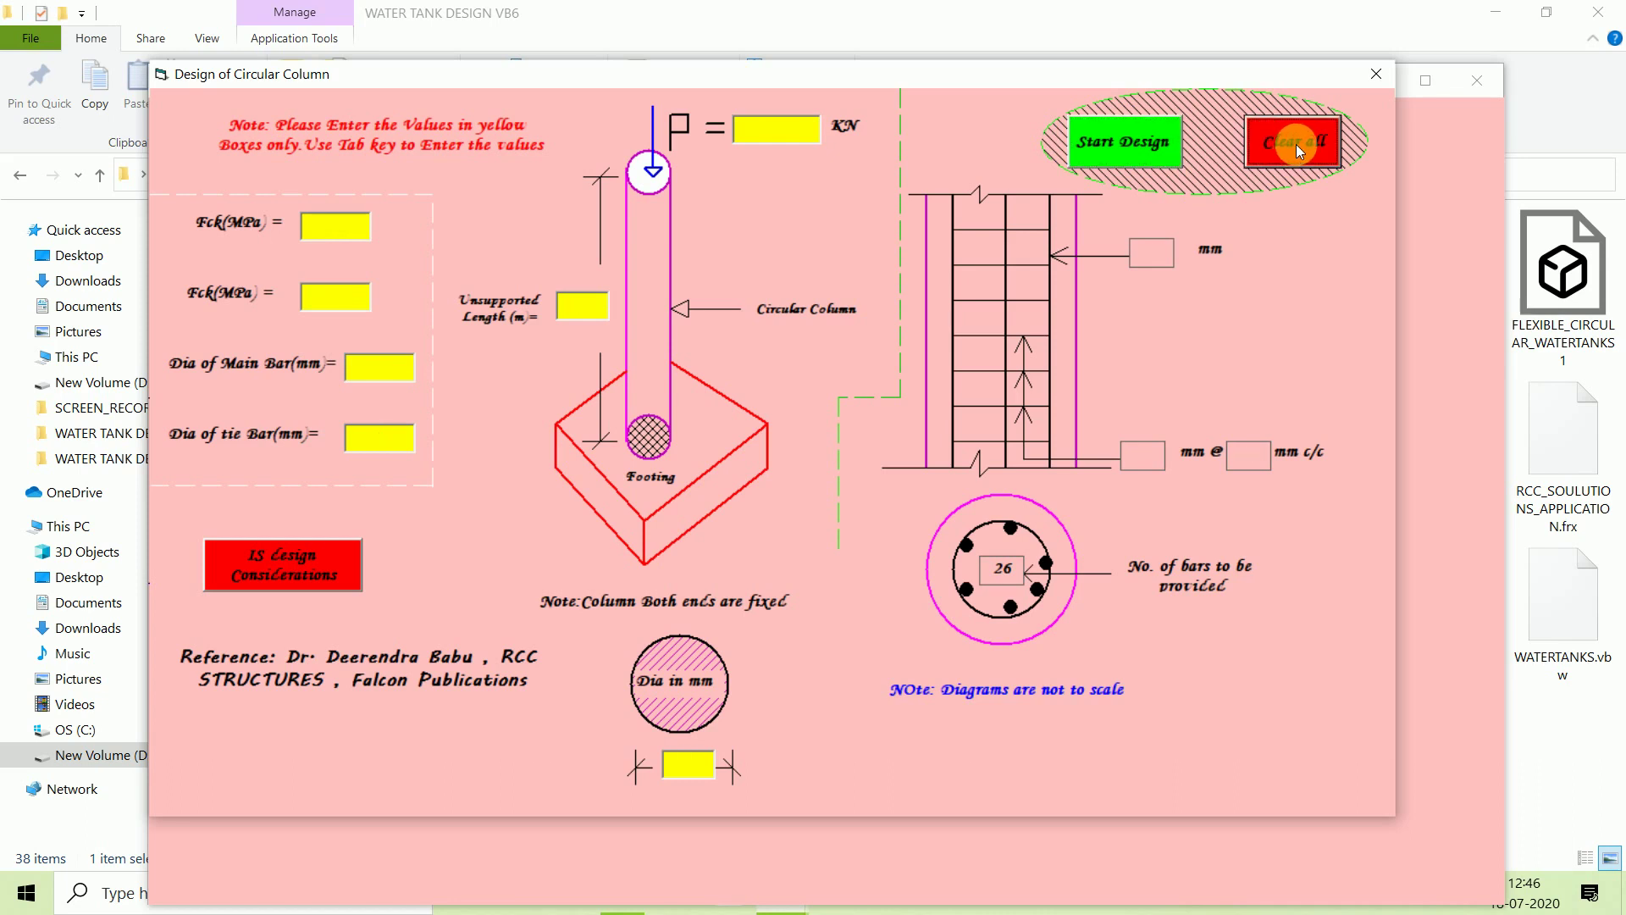
click(354, 225)
text(20)
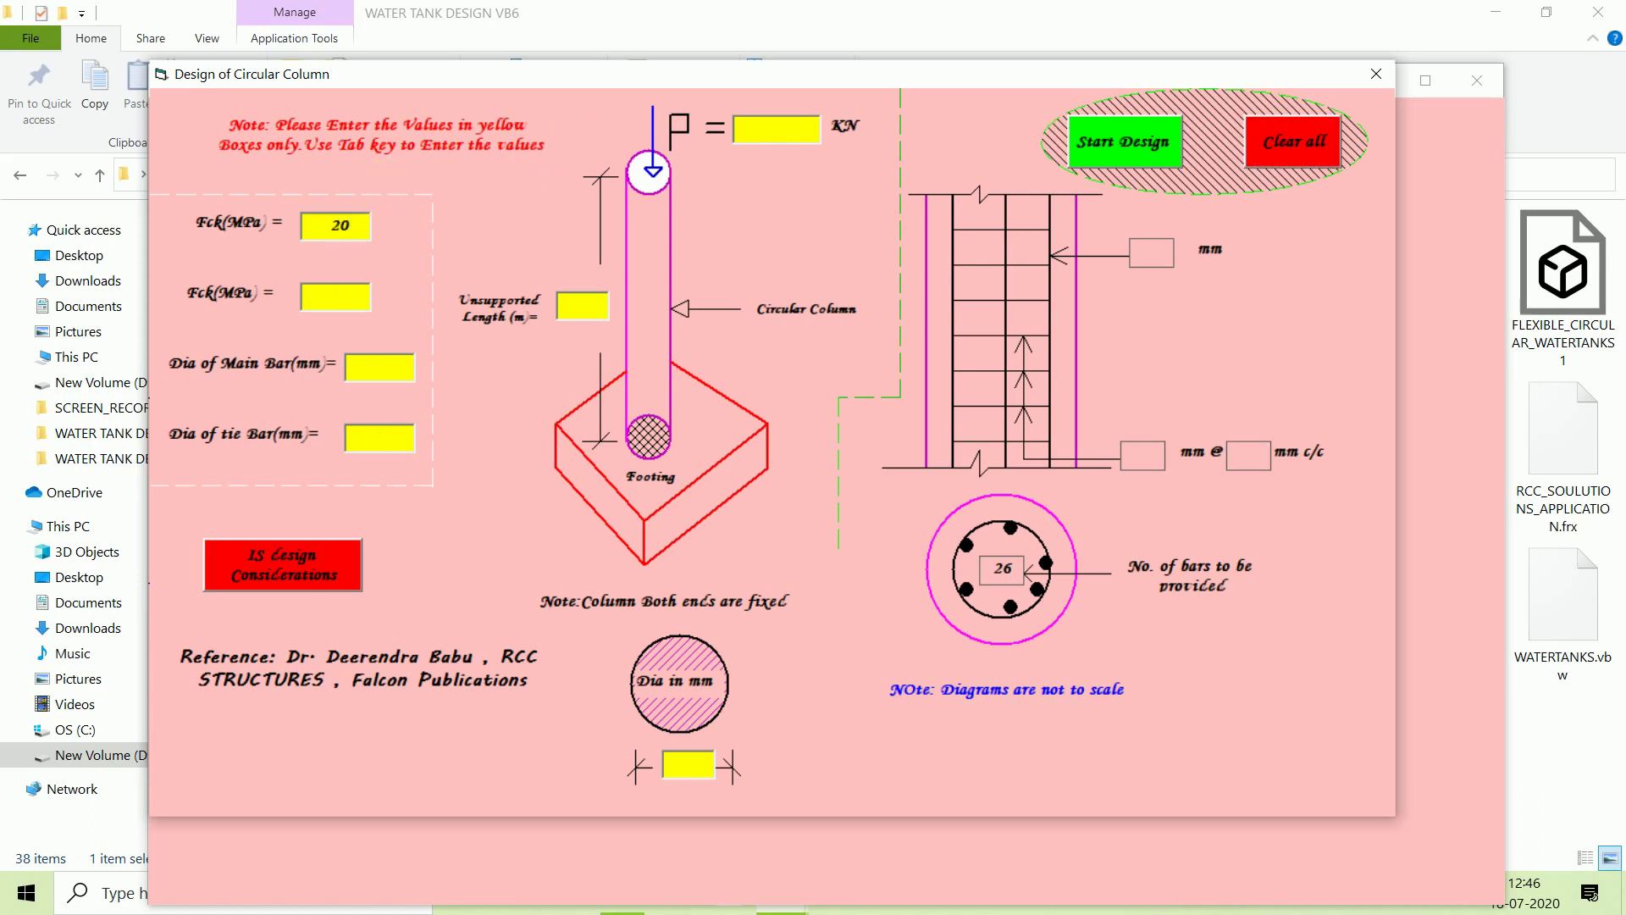
key(Tab)
text(415)
Enter 25 mm main bars, 8 mm ties, 3.0 m length, 1200 kN load and 400 mm diameter.
text(5)
text(8)
text(3.0)
key(Tab)
text(1200)
click(686, 765)
text(400)
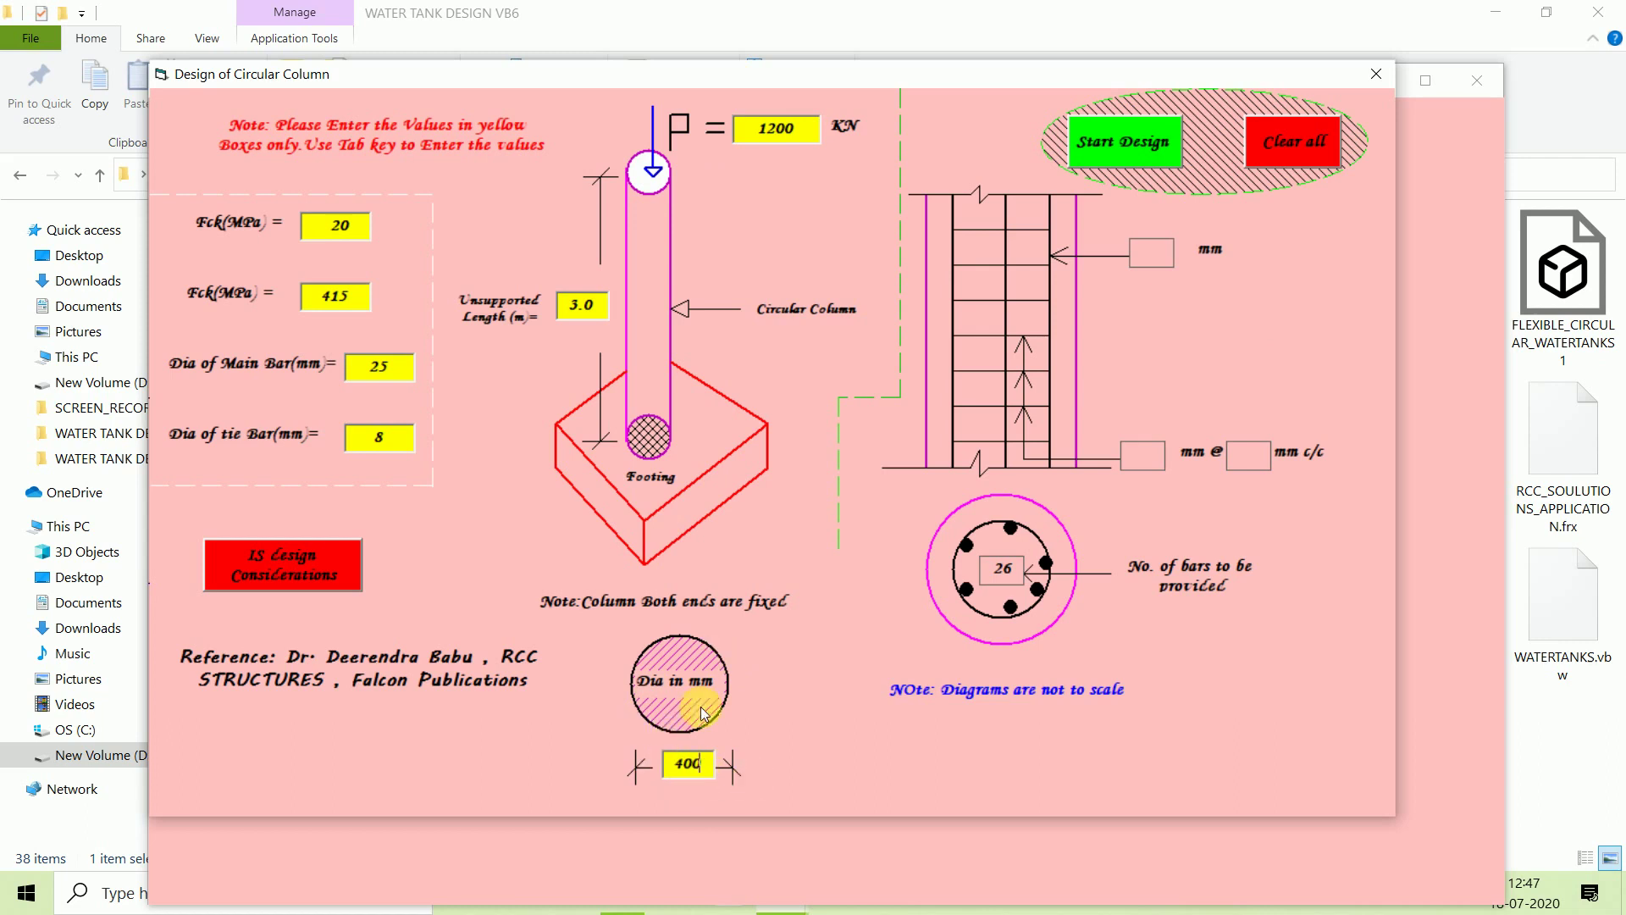
Rerun the design to get 6 bars of 25 mm with 8 mm ties at 300 mm c/c, highlighting the bar count.
click(1122, 150)
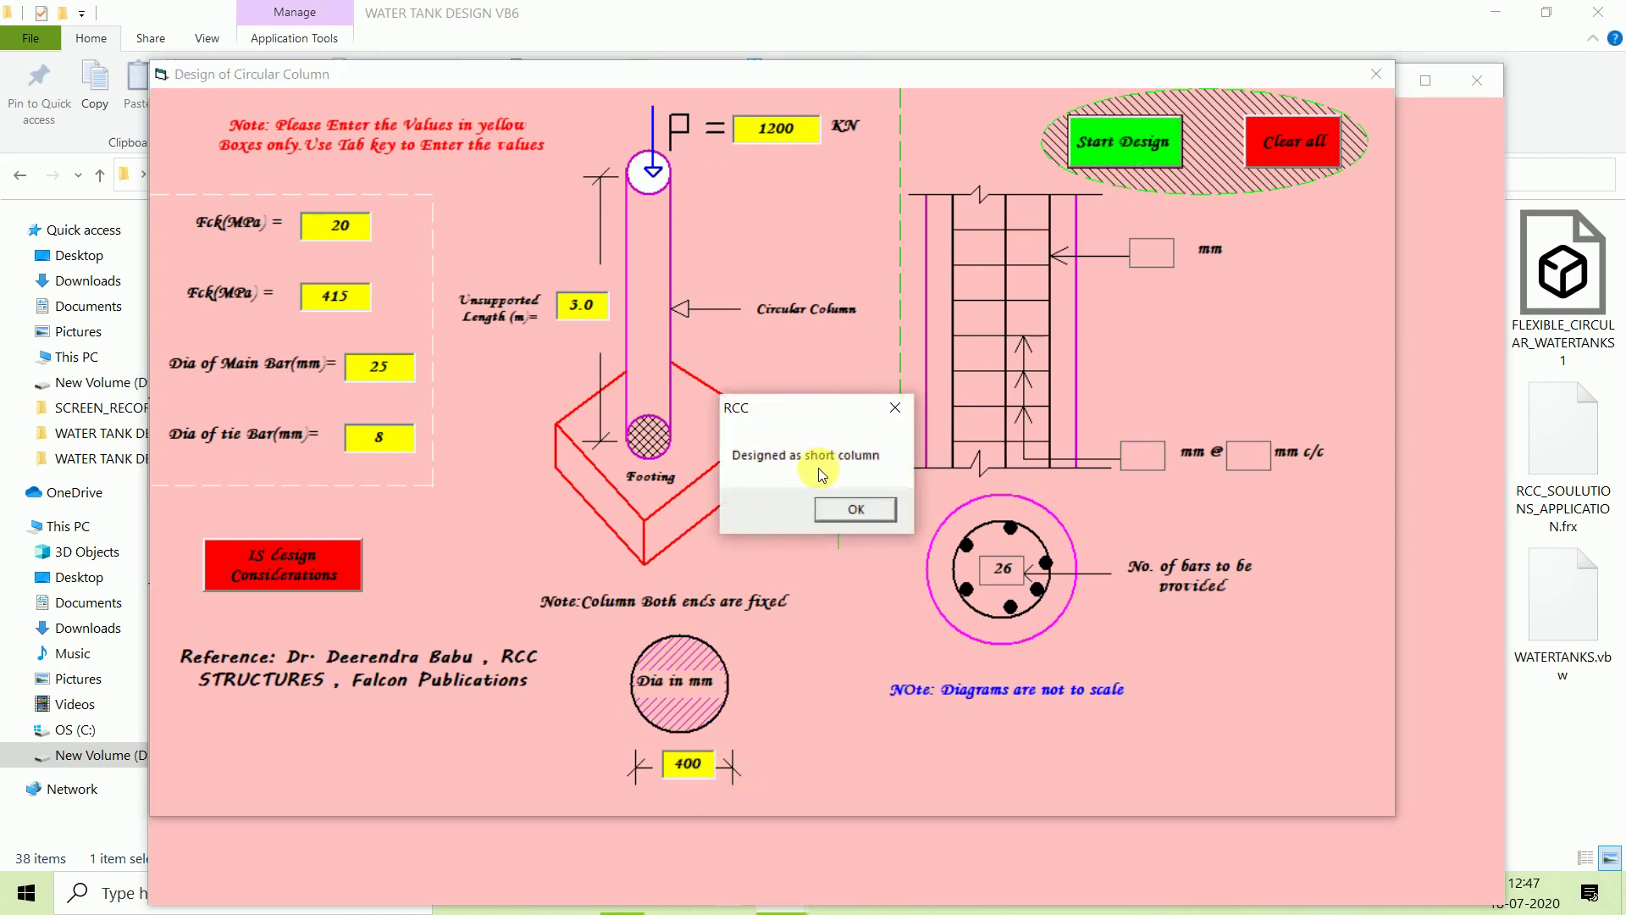
click(856, 509)
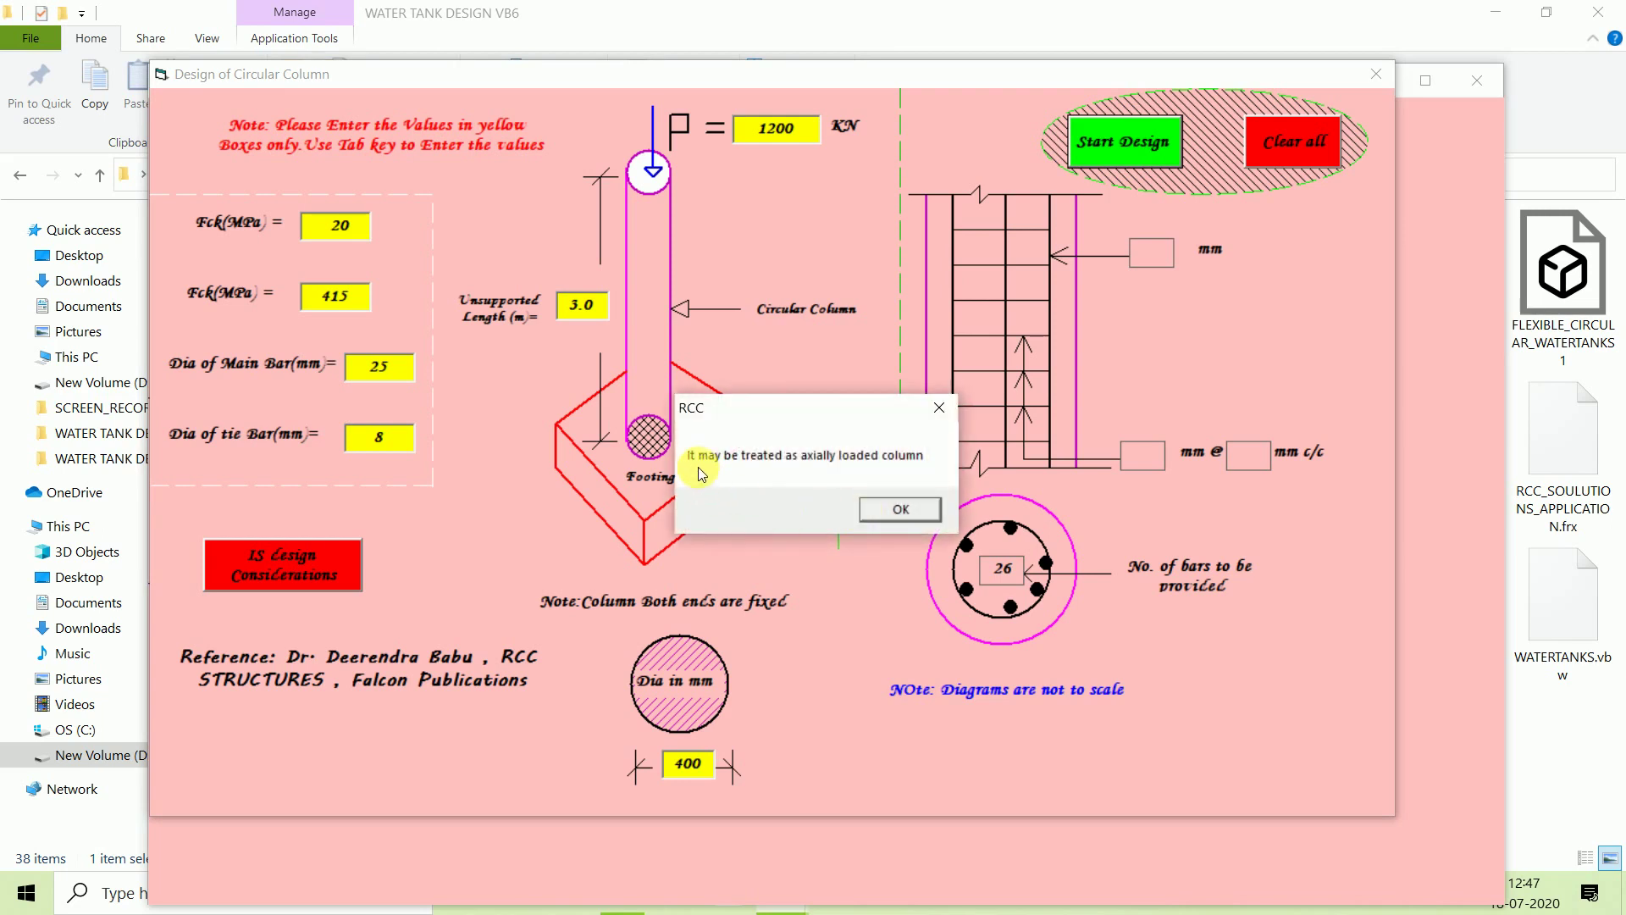
click(893, 506)
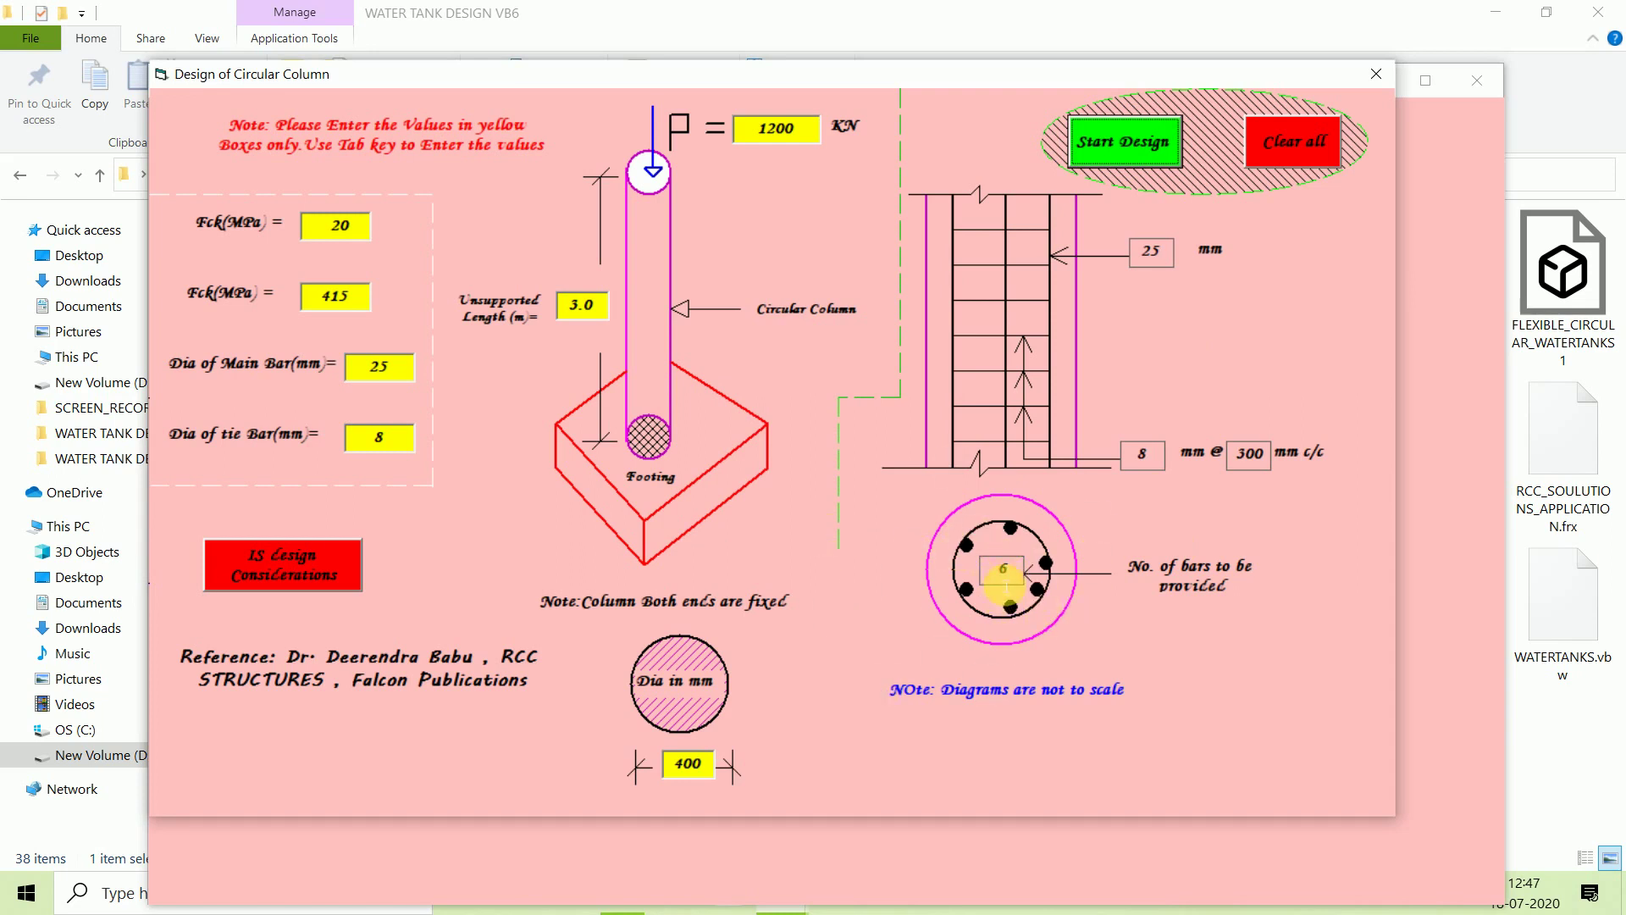
double_click(1003, 570)
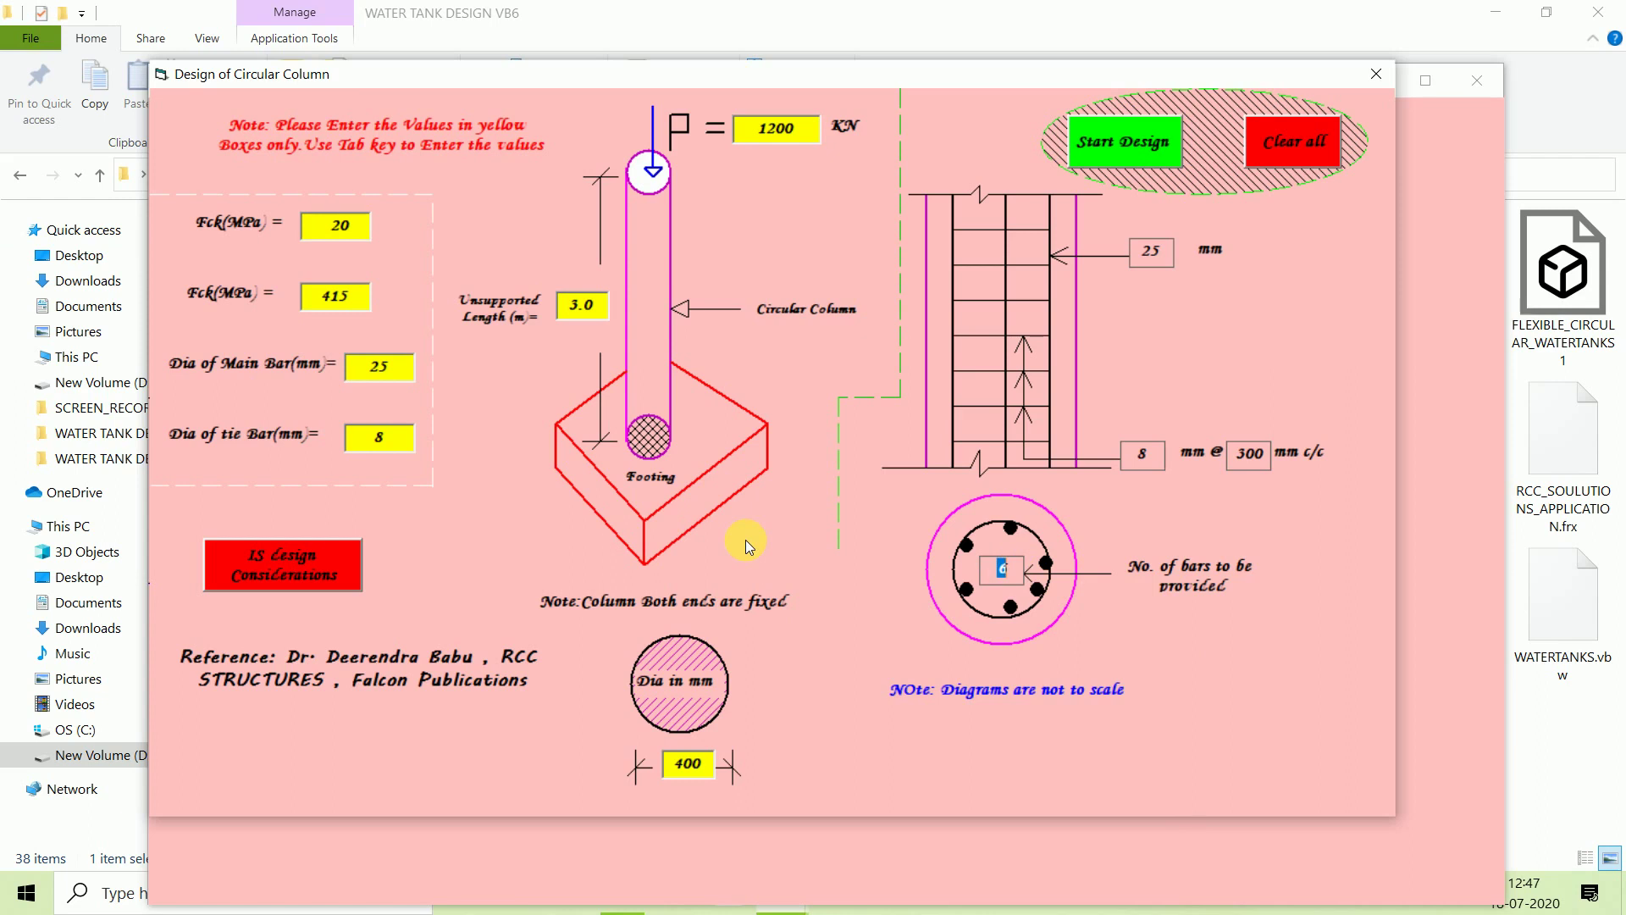
Close the Design of Circular Column window and open Slab Design from the main window.
click(1378, 75)
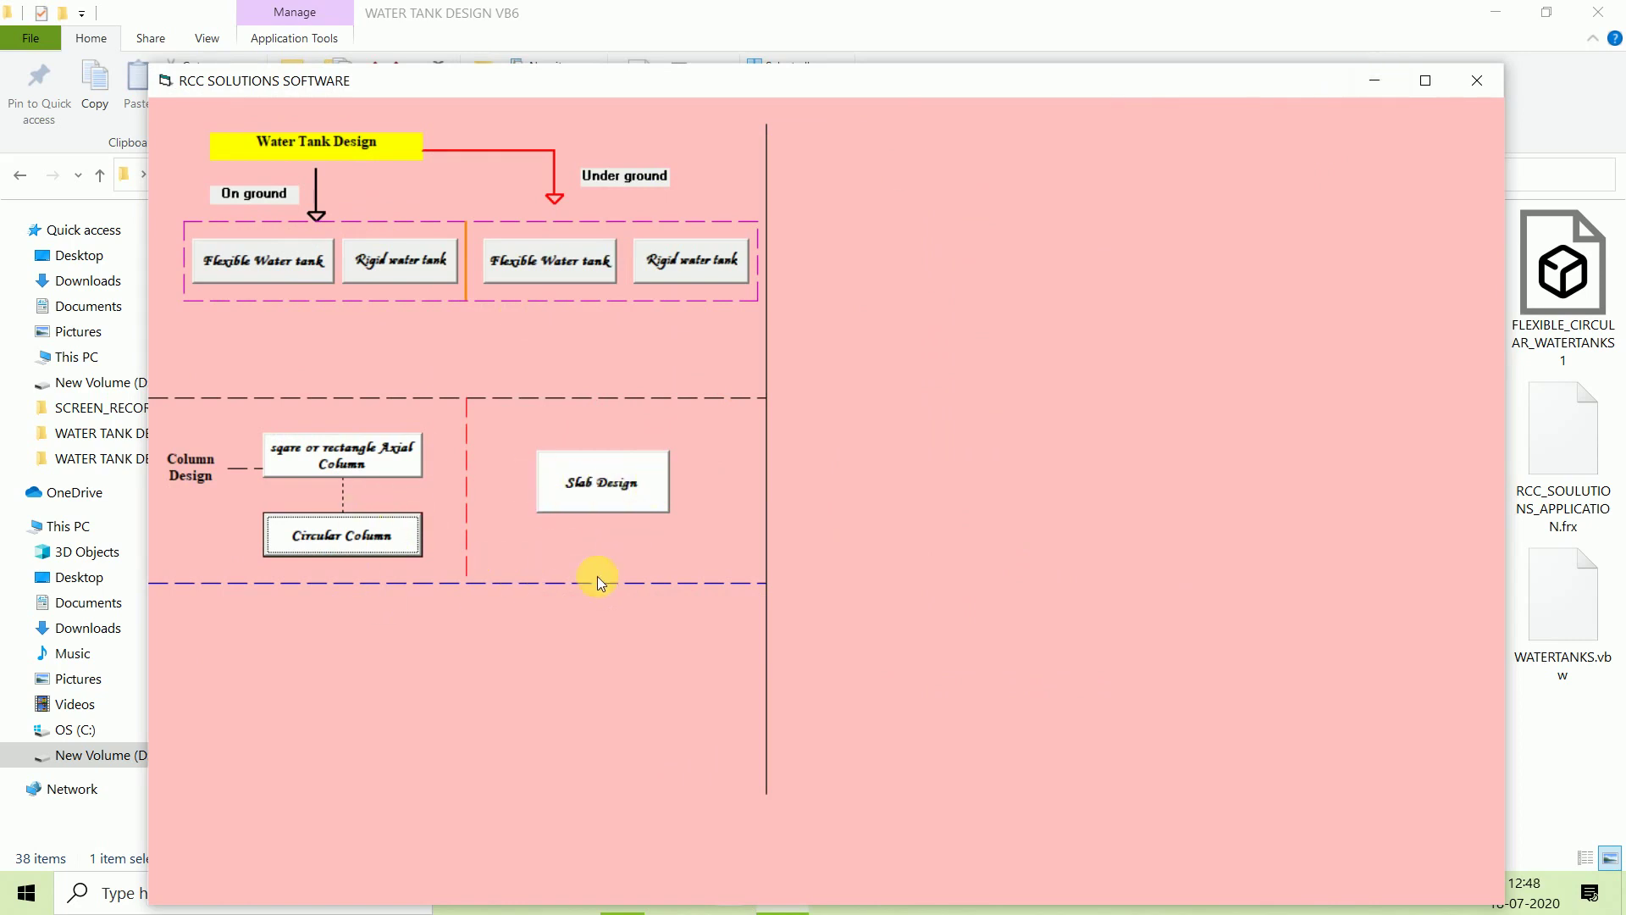
click(602, 483)
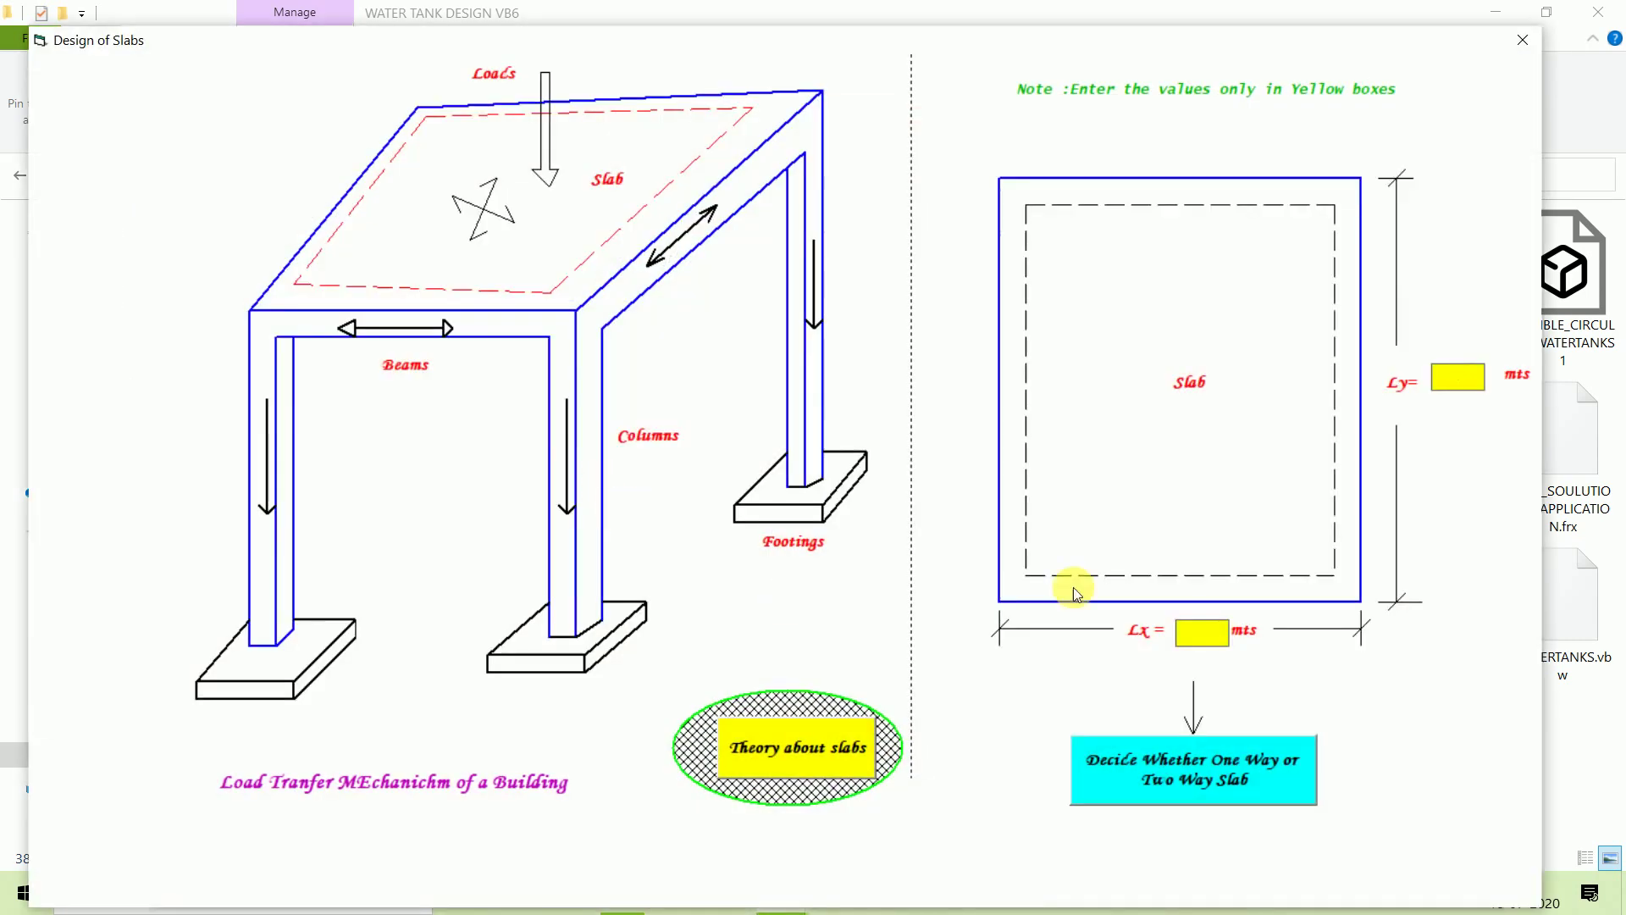